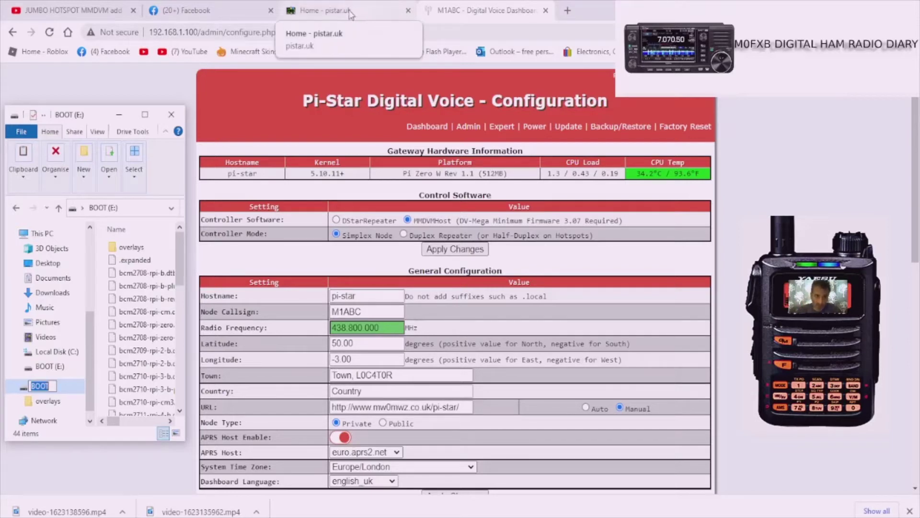
Step: Go to the pistar.uk home page and open WiFi Builder from the Pi-Star Tools menu
{"action": "left_click", "coordinate": [350, 13]}
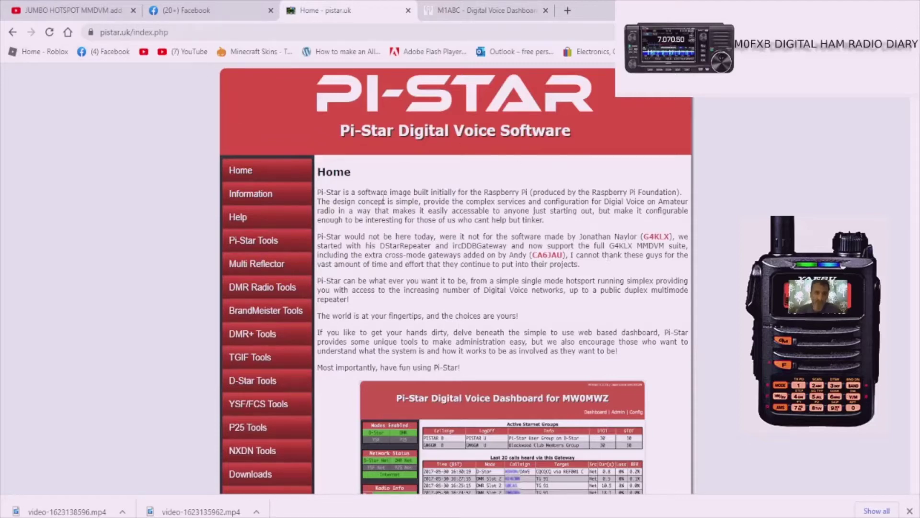
{"action": "scroll", "coordinate": [287, 191], "scroll_direction": "down", "scroll_amount": 3}
{"action": "scroll", "coordinate": [287, 144], "scroll_direction": "up", "scroll_amount": 3}
{"action": "left_click", "coordinate": [250, 193]}
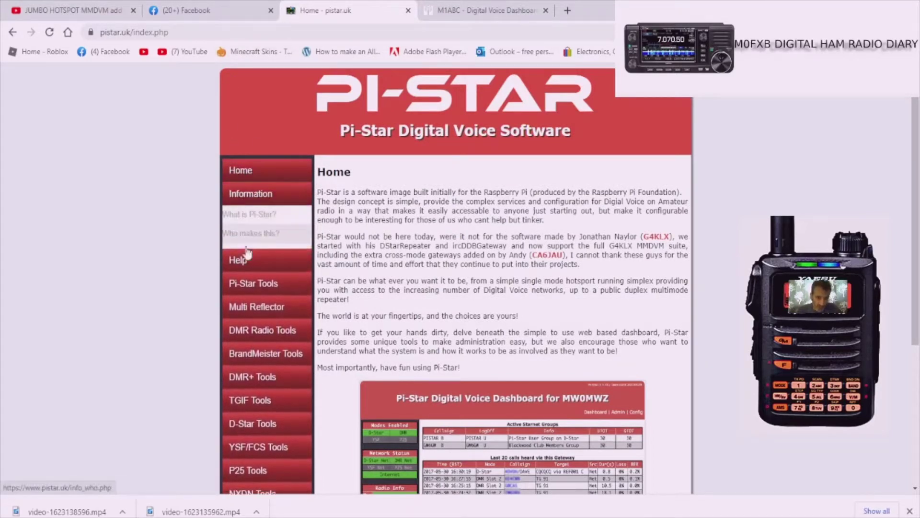
{"action": "mouse_move", "coordinate": [254, 244]}
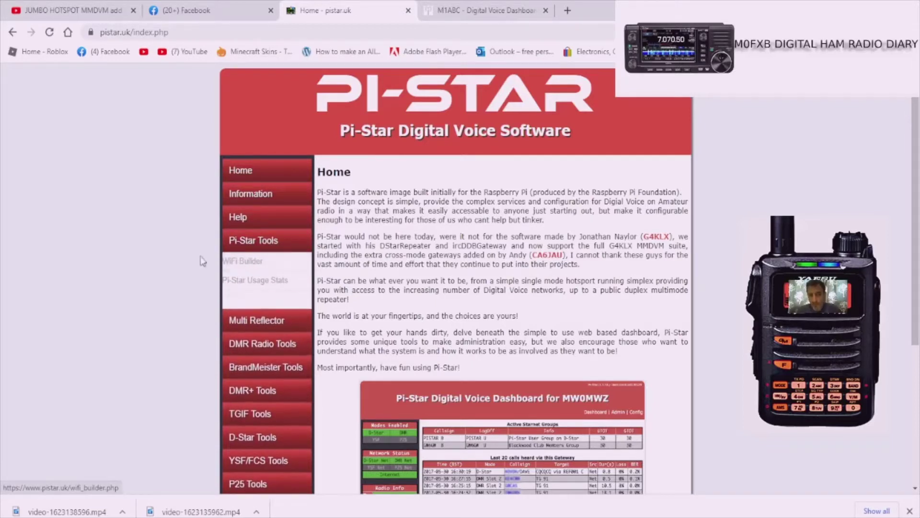
{"action": "left_click", "coordinate": [243, 261]}
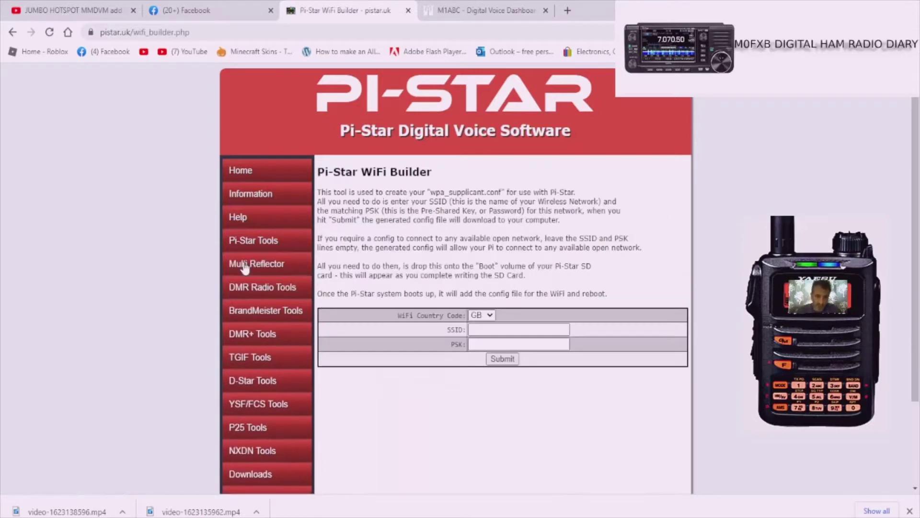
{"action": "scroll", "coordinate": [527, 243], "scroll_direction": "down", "scroll_amount": 2}
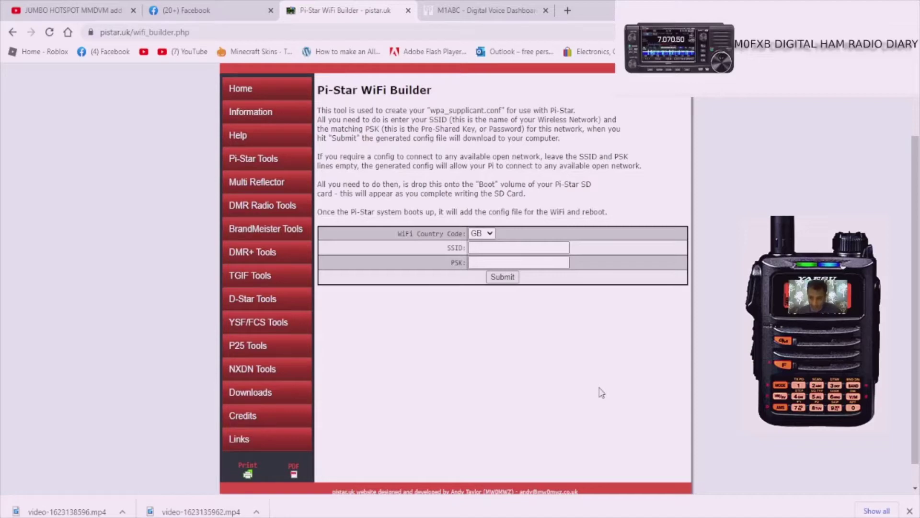
{"action": "left_click", "coordinate": [497, 247]}
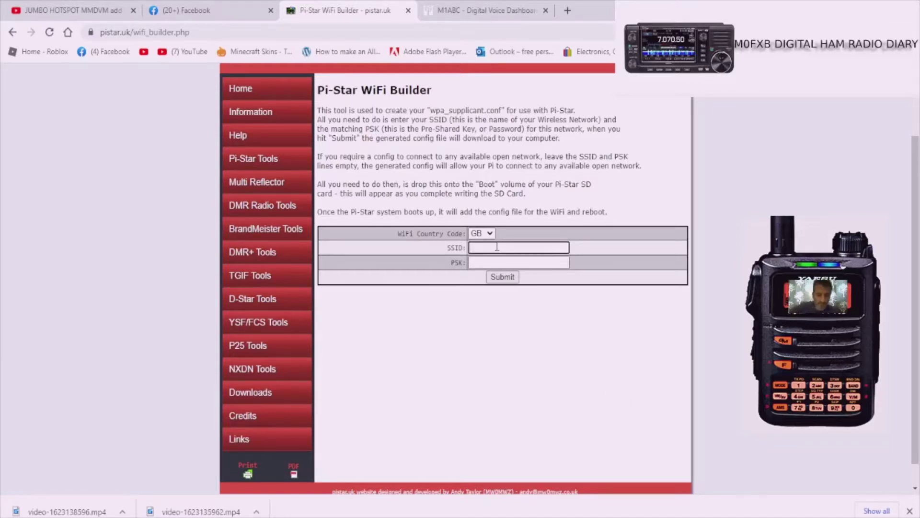
Step: Enter SSID MY HOTSPOT and the WiFi network password, then generate the config file
{"action": "type", "text": "MY HOTSPOT"}
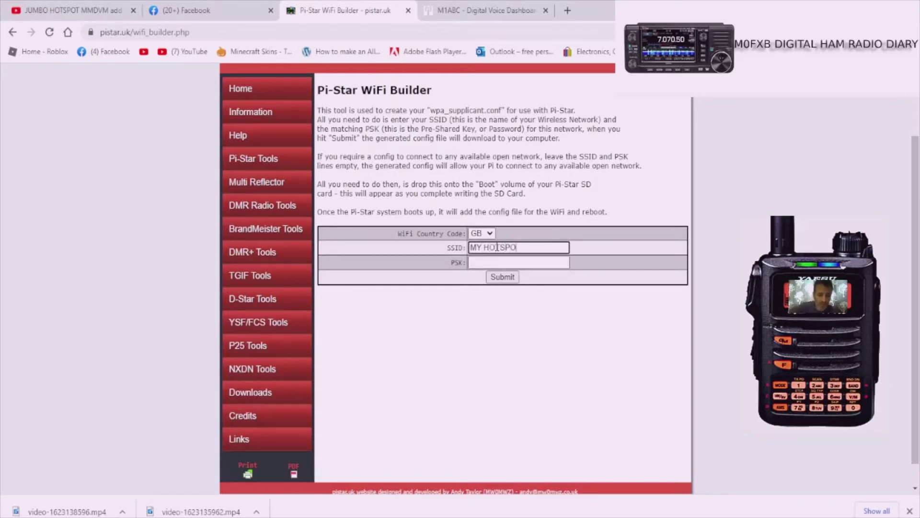
{"action": "left_click", "coordinate": [505, 263]}
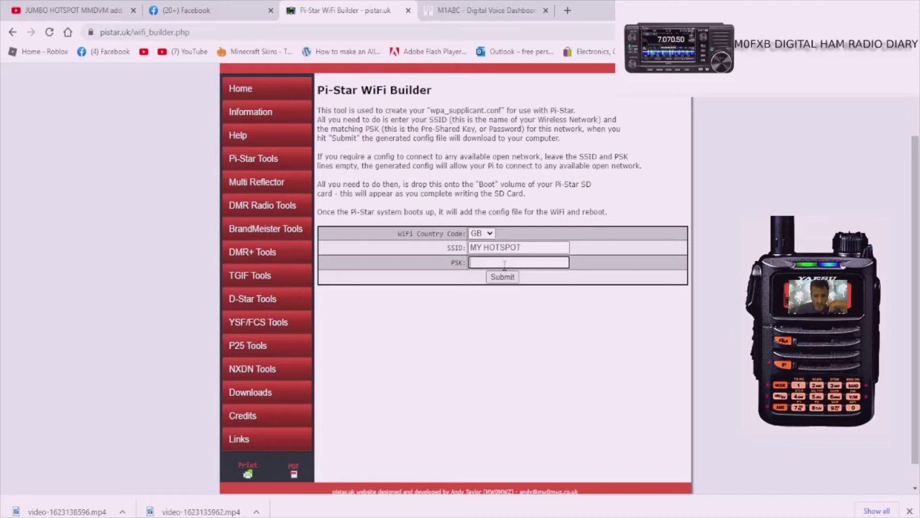
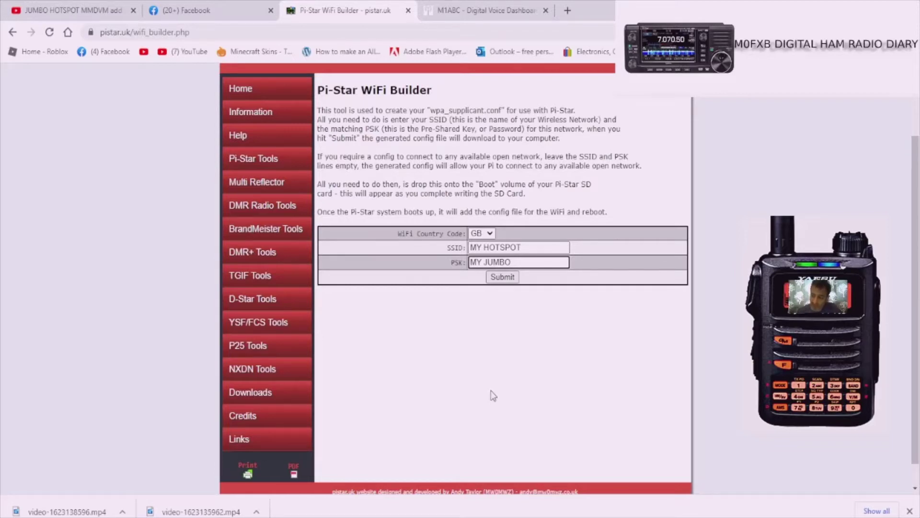
{"action": "left_click", "coordinate": [502, 278]}
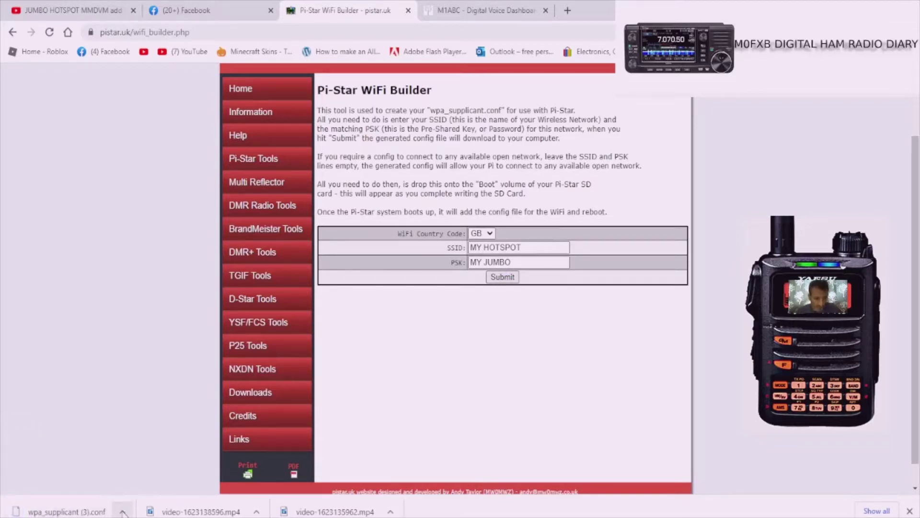
Step: Show the downloaded wpa_supplicant (3).conf in the Downloads folder and copy it
{"action": "left_click", "coordinate": [122, 512]}
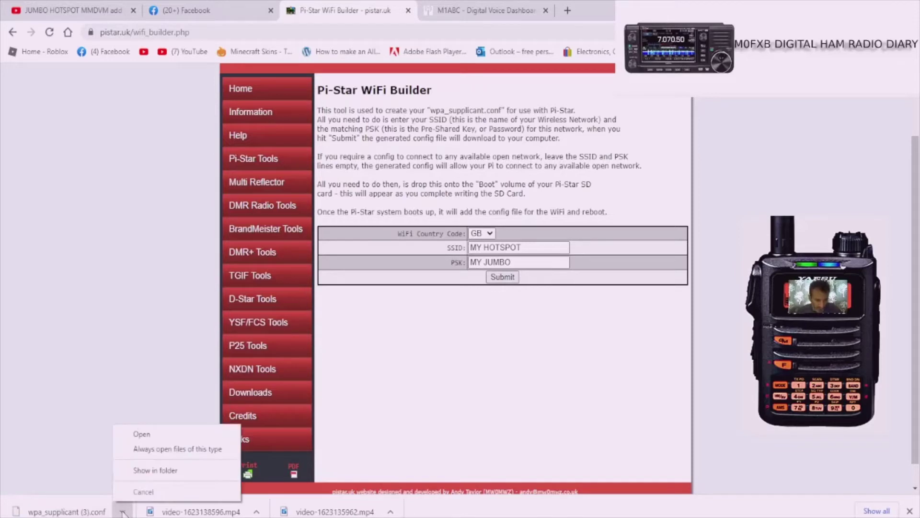
{"action": "left_click", "coordinate": [172, 473]}
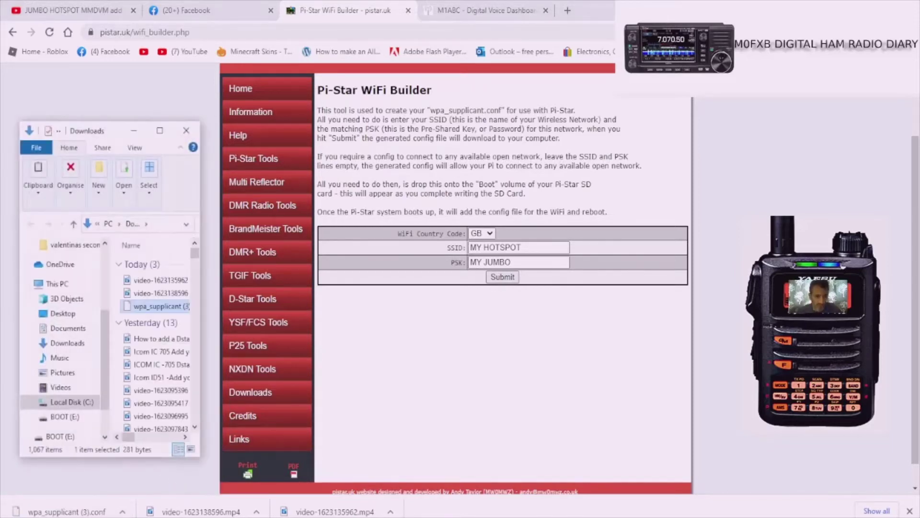
{"action": "right_click", "coordinate": [158, 310]}
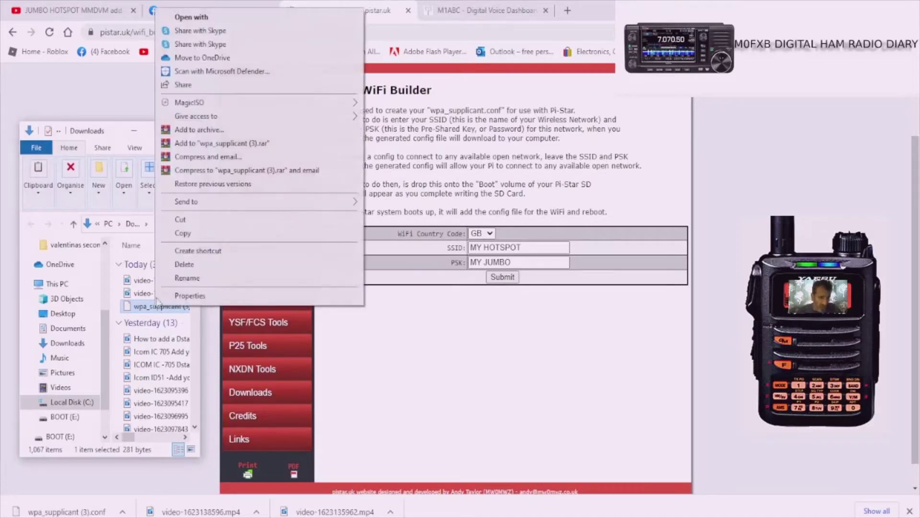
{"action": "left_click", "coordinate": [183, 233]}
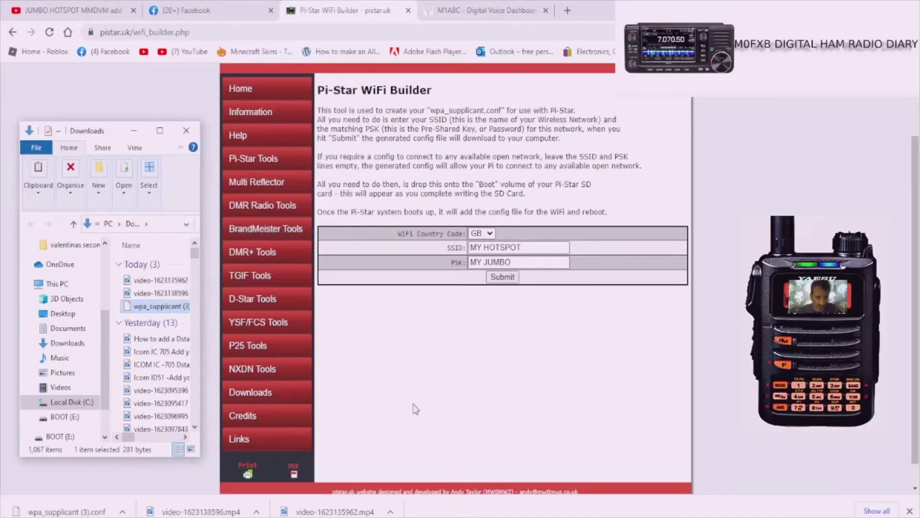
{"action": "left_click", "coordinate": [480, 401]}
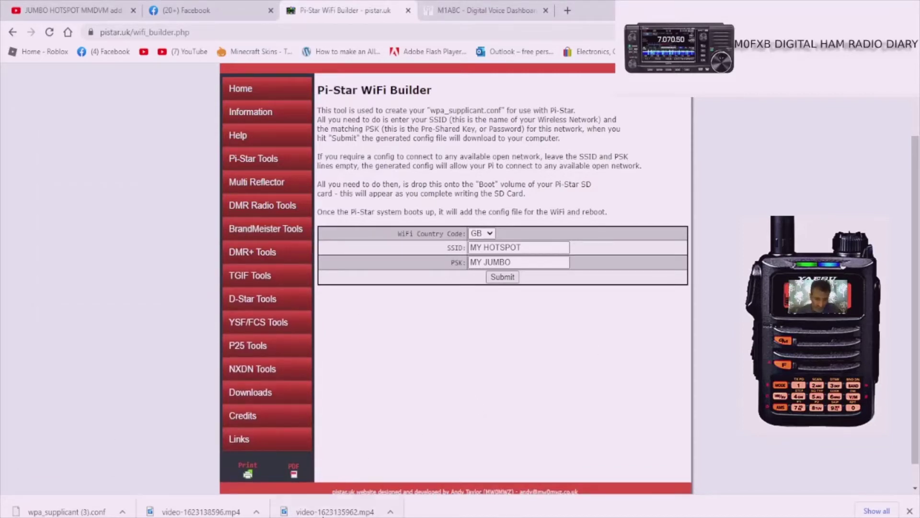
Step: Open This PC via Windows search, go to BOOT (E:) and maximize the window
{"action": "mouse_move", "coordinate": [314, 516]}
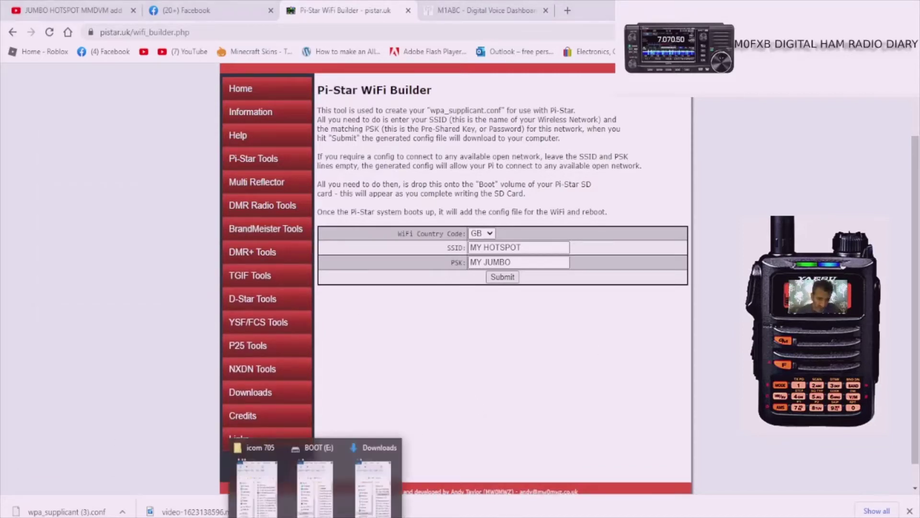
{"action": "left_click", "coordinate": [314, 477]}
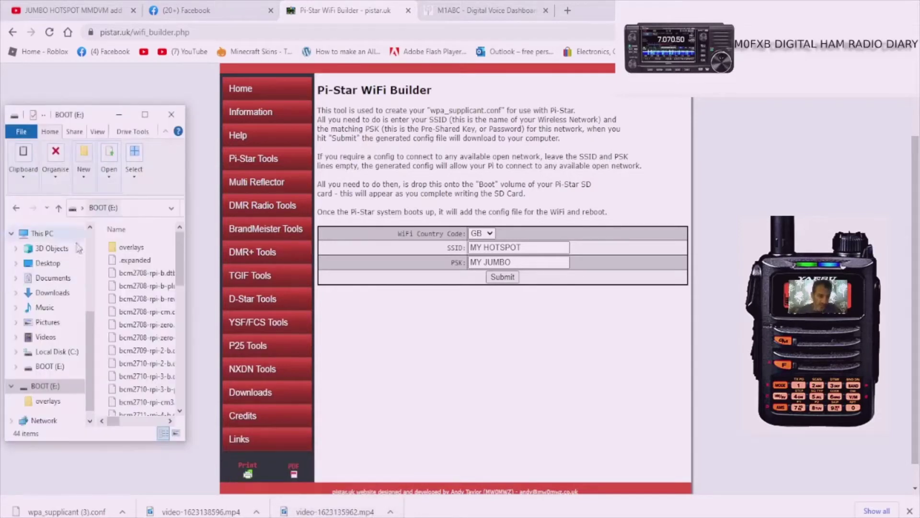
{"action": "key", "text": "super+s"}
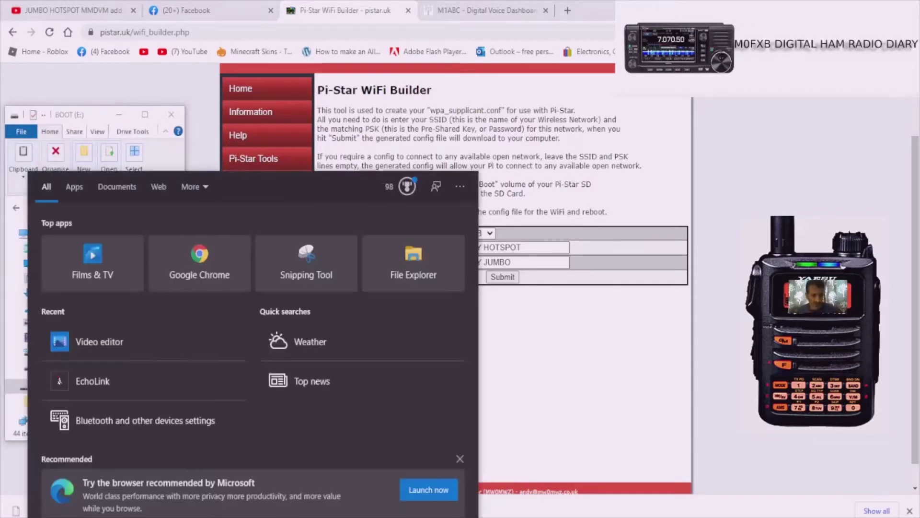
{"action": "type", "text": "THIS"}
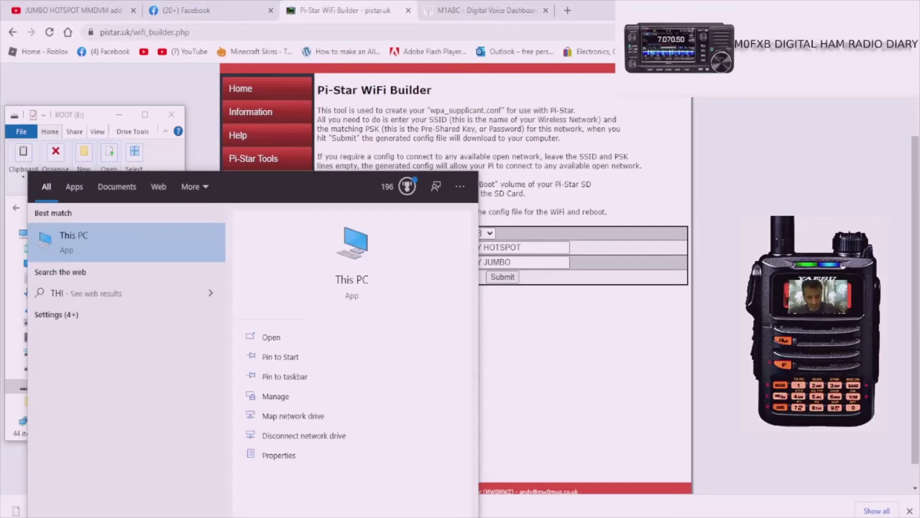
{"action": "left_click", "coordinate": [61, 239]}
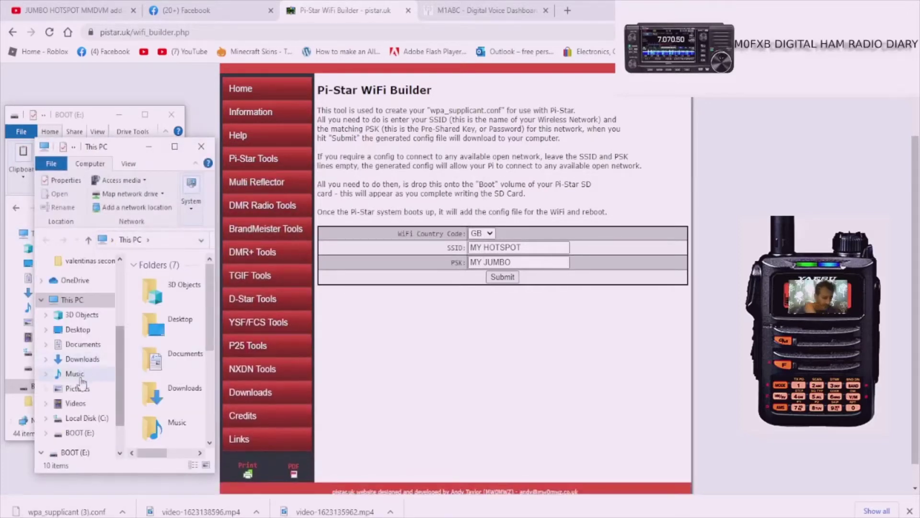
{"action": "scroll", "coordinate": [76, 393], "scroll_direction": "down", "scroll_amount": 2}
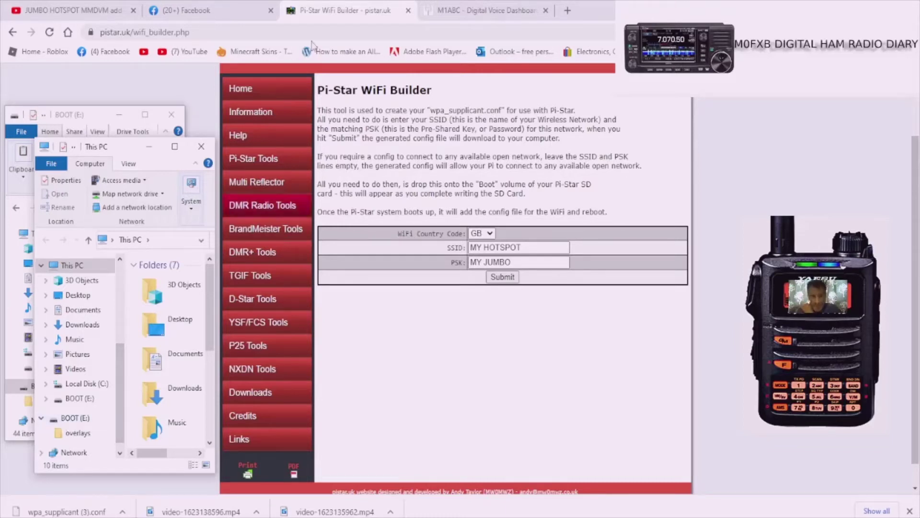
{"action": "left_click", "coordinate": [72, 418]}
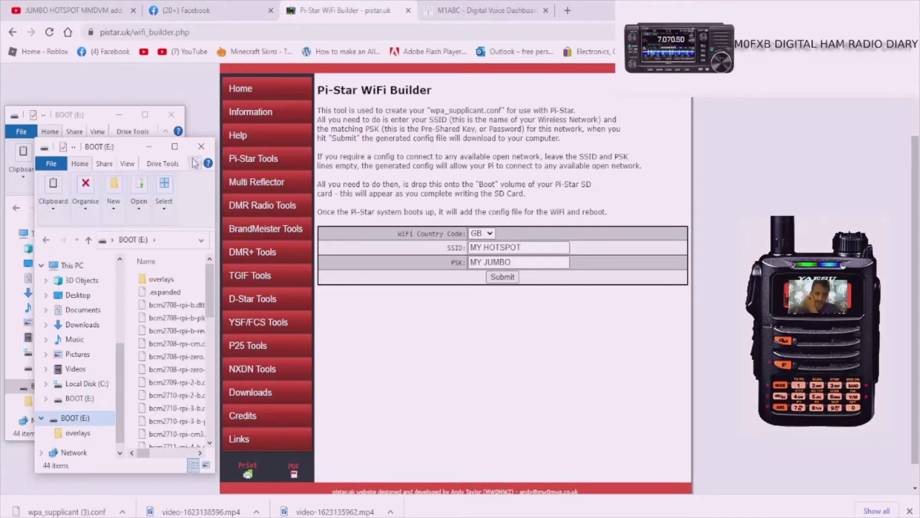
{"action": "left_click", "coordinate": [174, 147]}
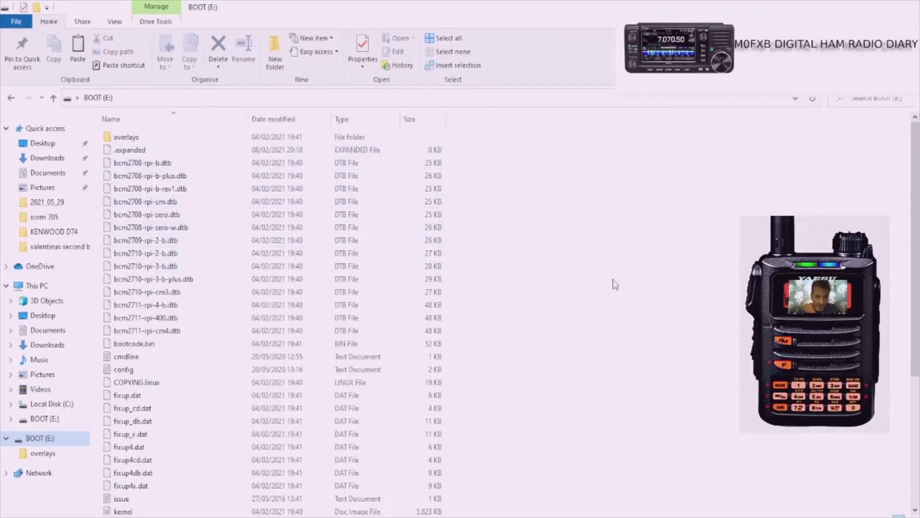
Step: Paste wpa_supplicant (3).conf into the BOOT (E:) drive and select both config files
{"action": "right_click", "coordinate": [584, 259]}
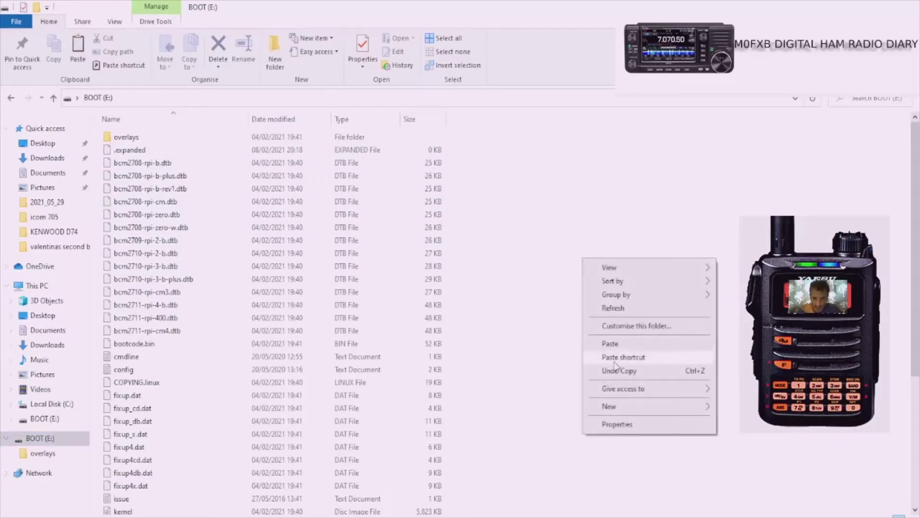
{"action": "left_click", "coordinate": [611, 344]}
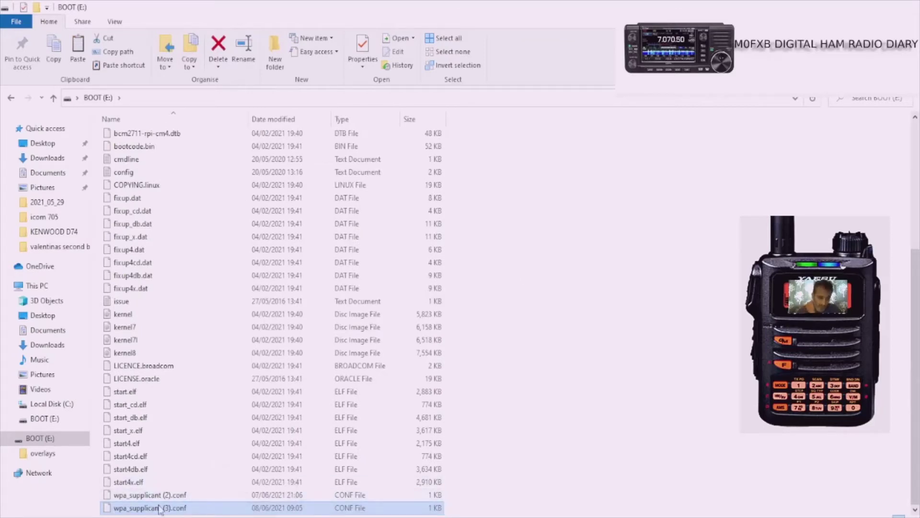
{"action": "left_click", "coordinate": [167, 498], "text": "ctrl"}
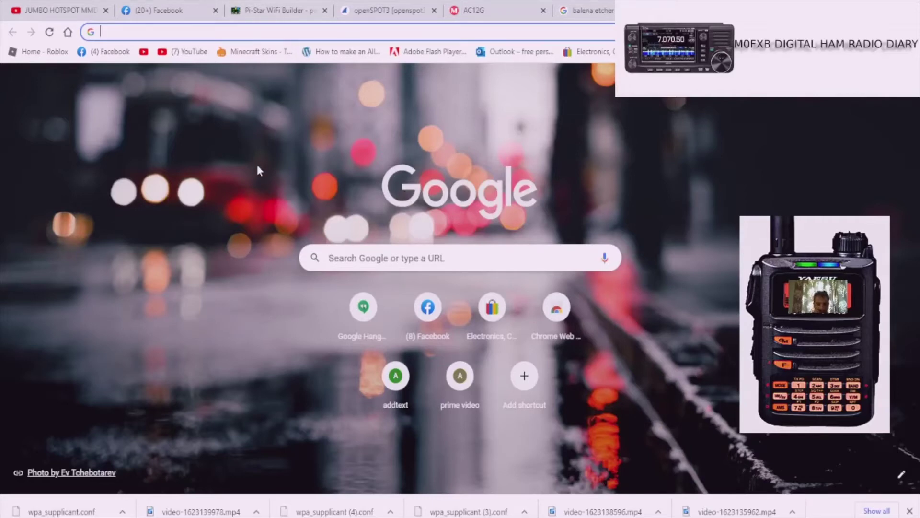
Step: Reload the new tab and enter pi-star.local/ in the Chrome address bar
{"action": "key", "text": "F5"}
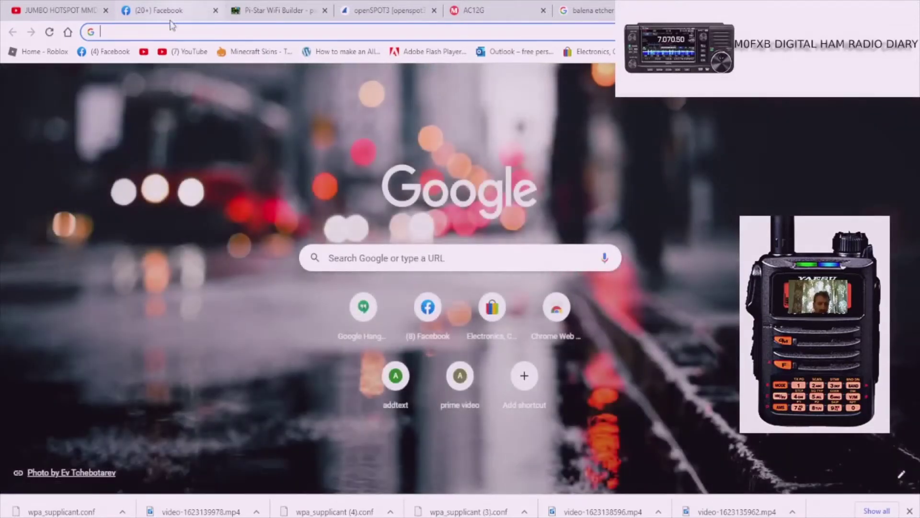
{"action": "left_click", "coordinate": [162, 32]}
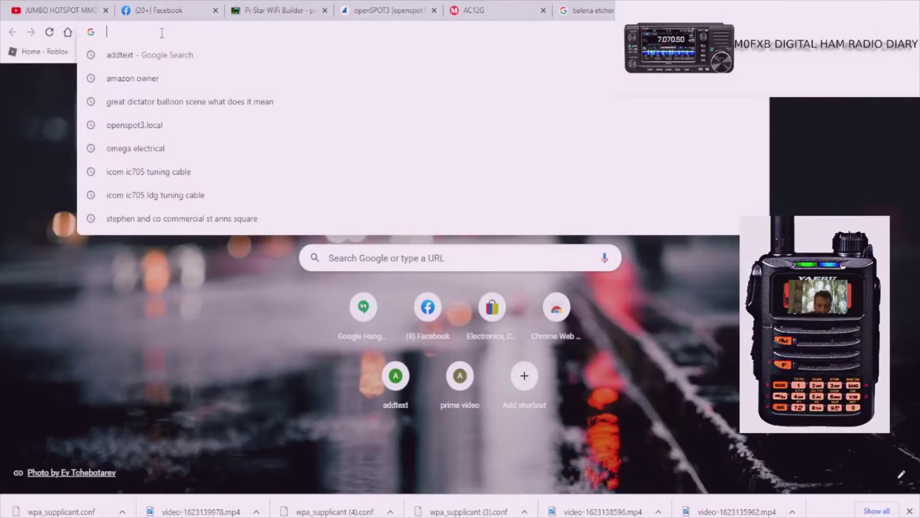
{"action": "type", "text": "pi"}
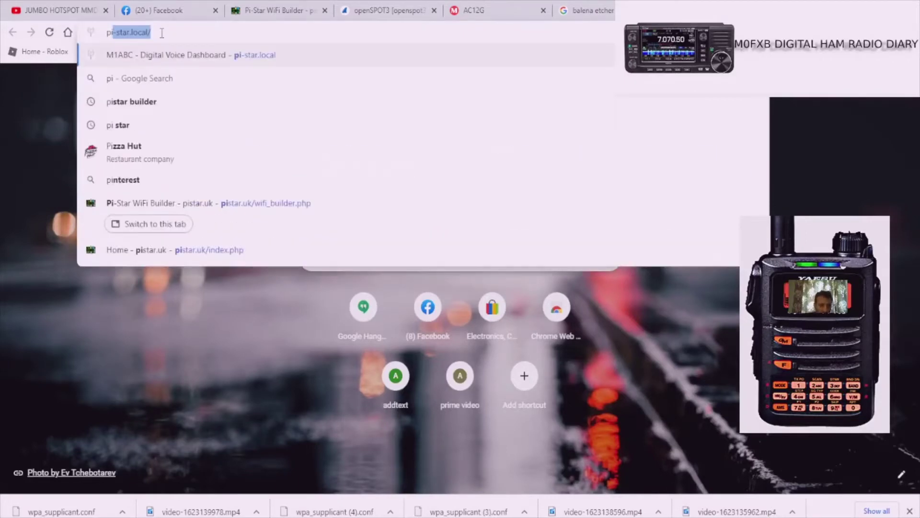
{"action": "type", "text": "-star"}
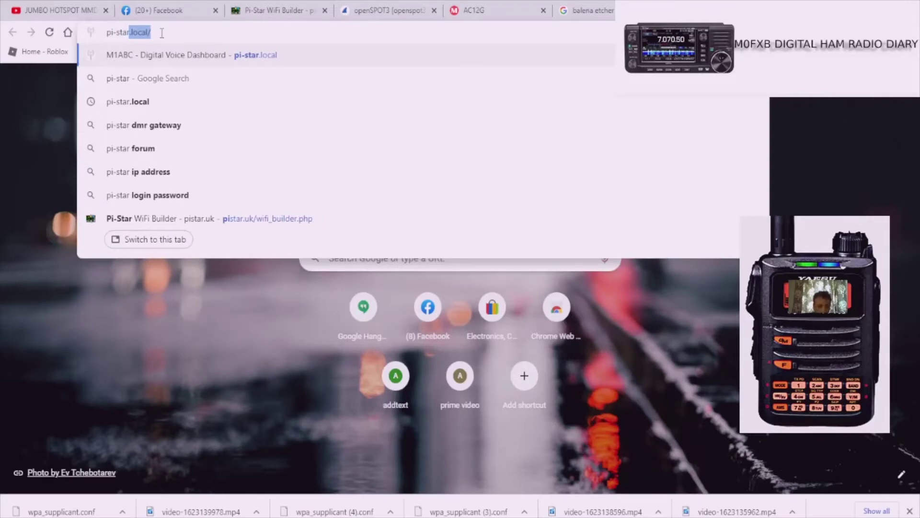
{"action": "type", "text": "."}
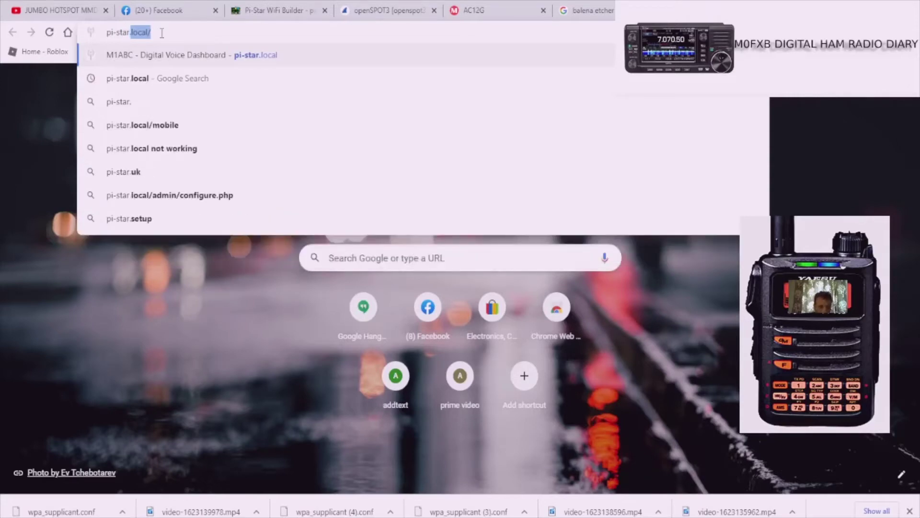
{"action": "type", "text": "loc"}
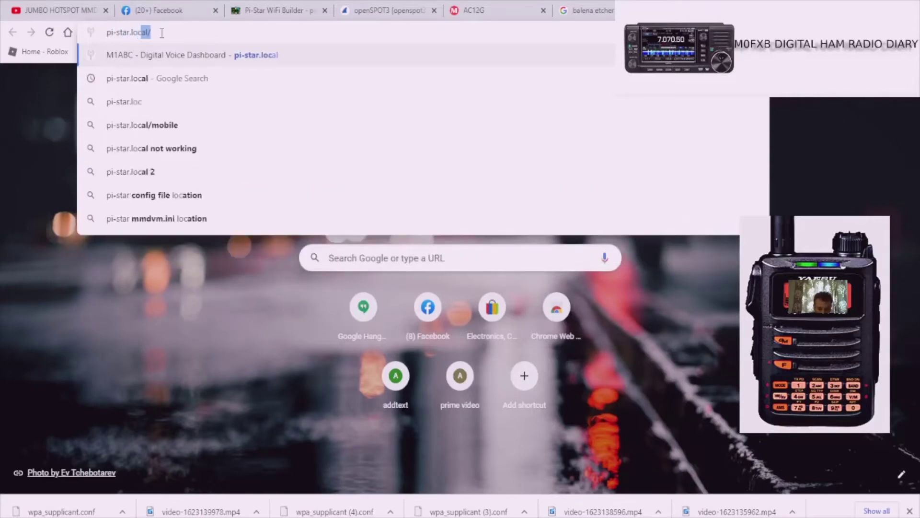
{"action": "type", "text": "al/"}
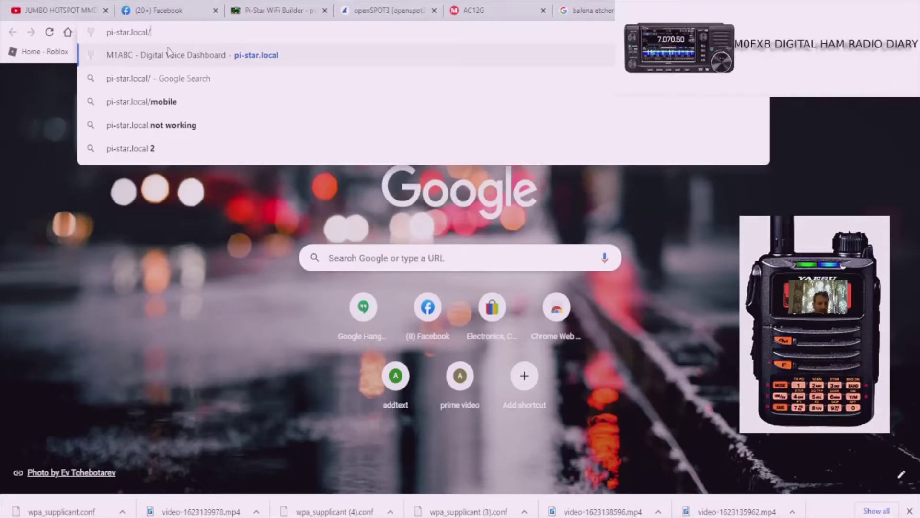
Step: Open the pi-star.local dashboard and sign in with the admin username and password
{"action": "left_click", "coordinate": [237, 59]}
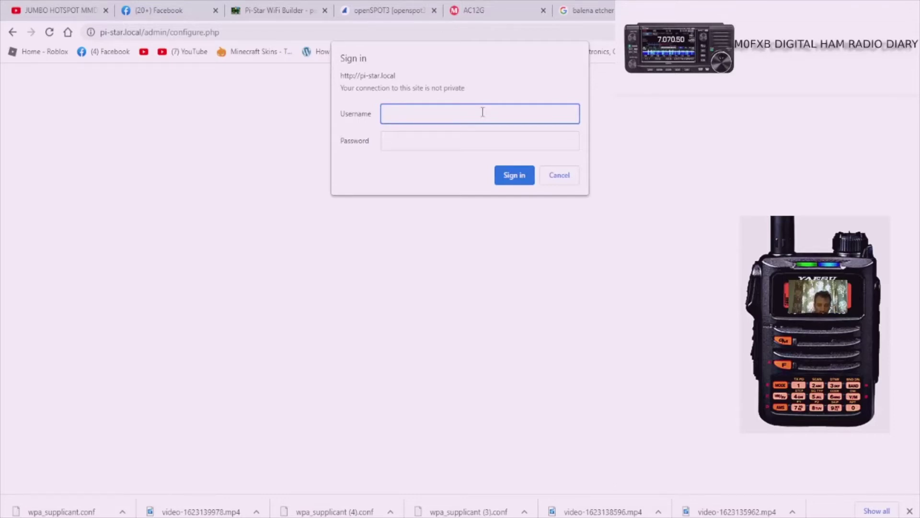
{"action": "type", "text": "pi-star"}
{"action": "left_click", "coordinate": [412, 144]}
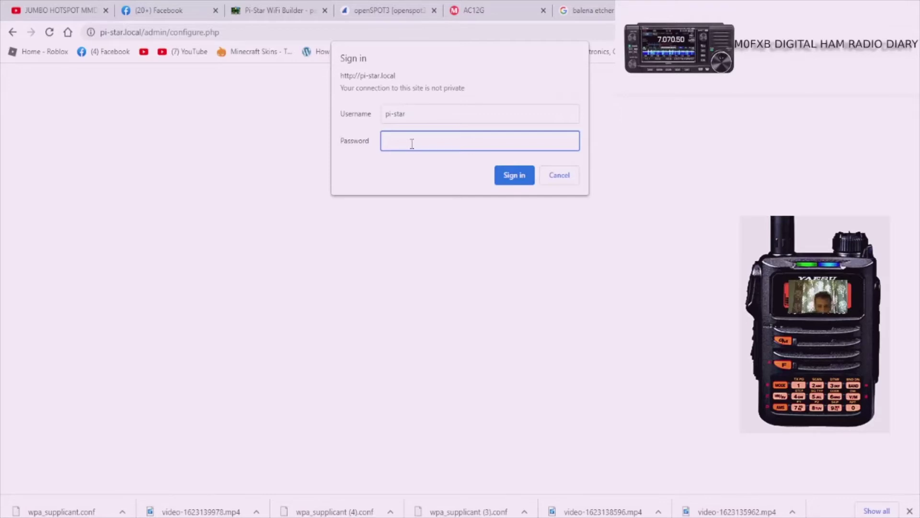
{"action": "type", "text": "raspberry"}
{"action": "left_click", "coordinate": [509, 179]}
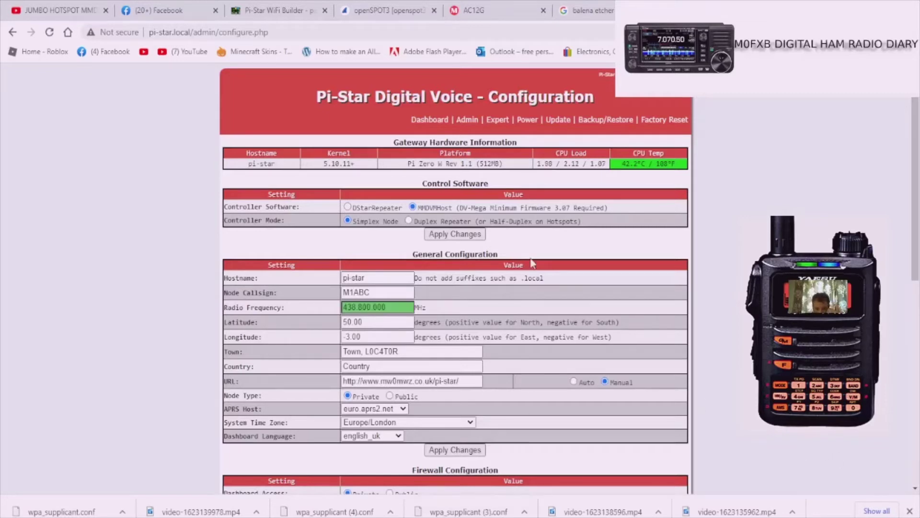
Step: Set the Radio Frequency to 431.550 MHz
{"action": "scroll", "coordinate": [563, 266], "scroll_direction": "down", "scroll_amount": 1}
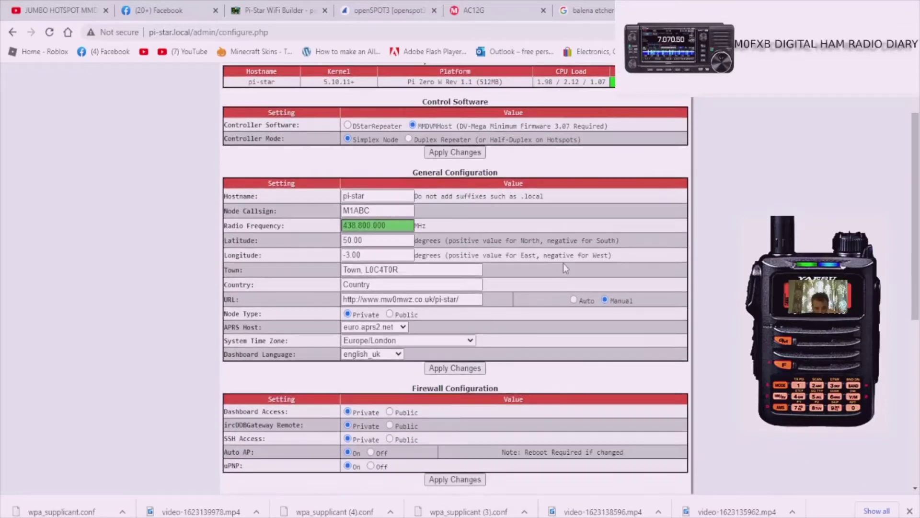
{"action": "scroll", "coordinate": [557, 263], "scroll_direction": "up", "scroll_amount": 1}
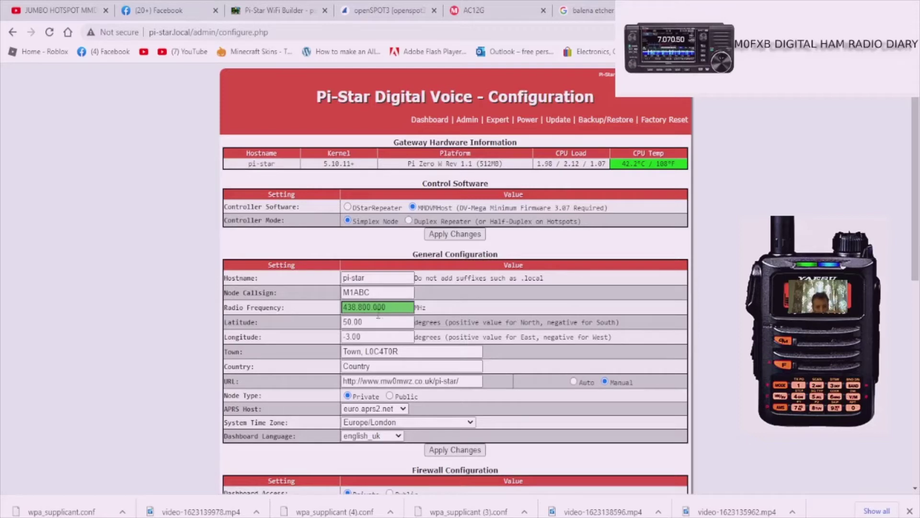
{"action": "double_click", "coordinate": [375, 306]}
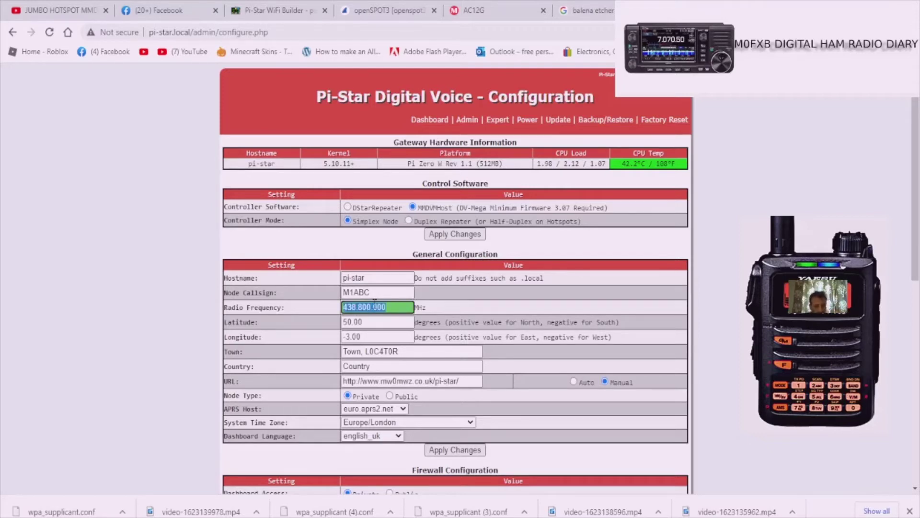
{"action": "type", "text": "431.550"}
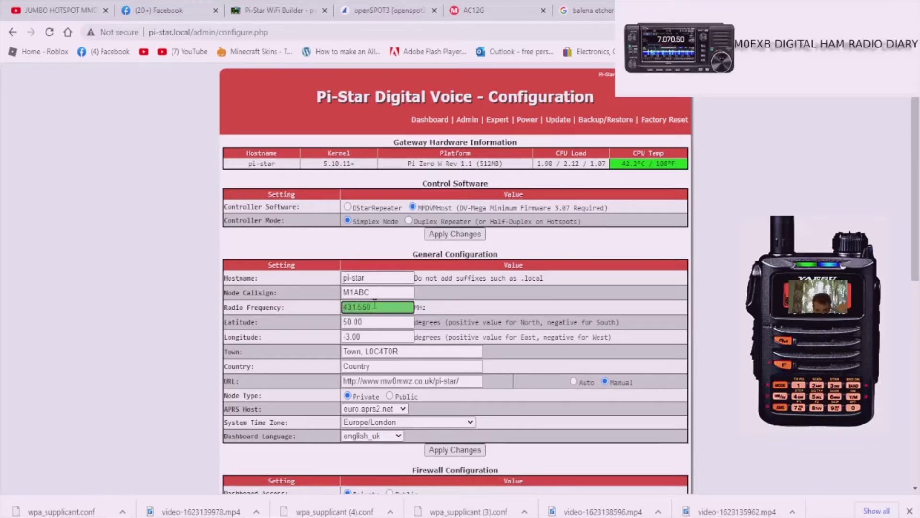
Step: Replace the placeholder Node Callsign with the operator's own callsign
{"action": "left_click", "coordinate": [375, 292]}
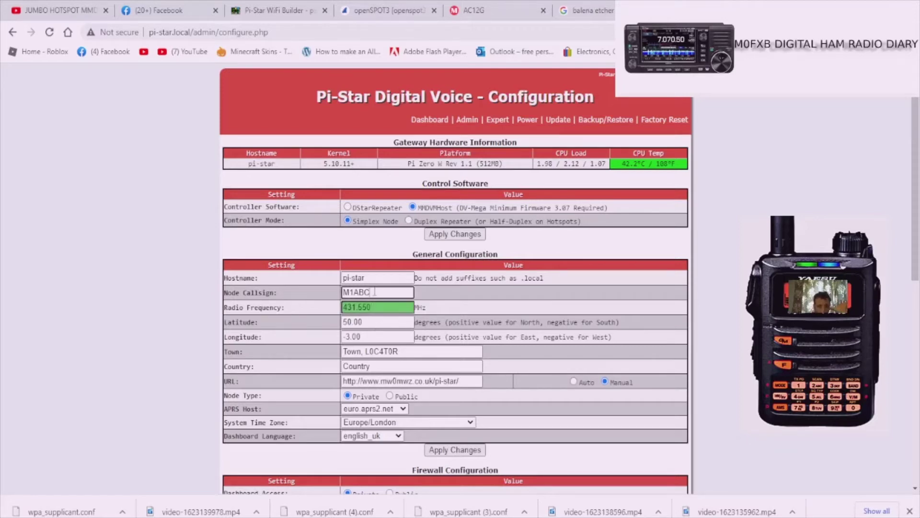
{"action": "key", "text": "BackSpace"}
{"action": "key", "text": "BackSpace"}
{"action": "key", "text": "BackSpace"}
{"action": "key", "text": "BackSpace"}
{"action": "key", "text": "BackSpace"}
{"action": "type", "text": "M0F"}
{"action": "key", "text": "BackSpace"}
{"action": "key", "text": "BackSpace"}
{"action": "key", "text": "BackSpace"}
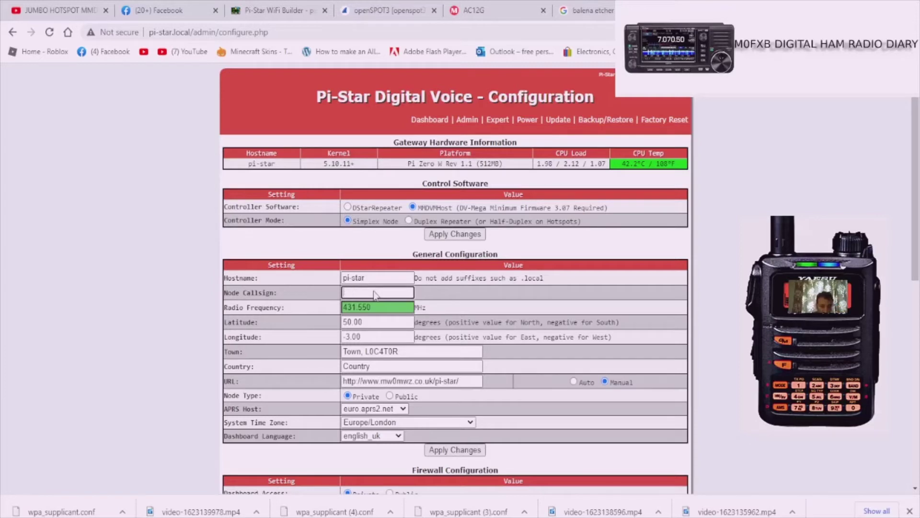
{"action": "type", "text": "M0FXB"}
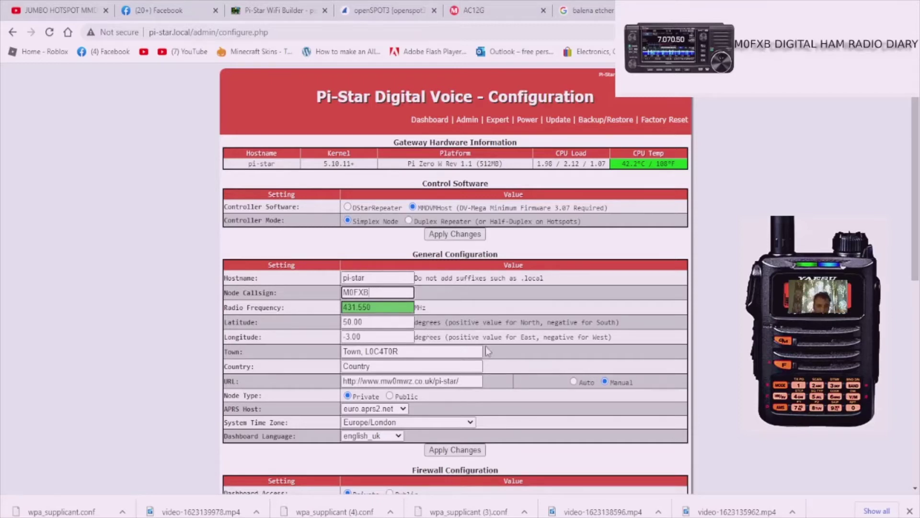
{"action": "scroll", "coordinate": [503, 353], "scroll_direction": "down", "scroll_amount": 4}
{"action": "scroll", "coordinate": [529, 364], "scroll_direction": "up", "scroll_amount": 4}
{"action": "scroll", "coordinate": [536, 307], "scroll_direction": "down", "scroll_amount": 2}
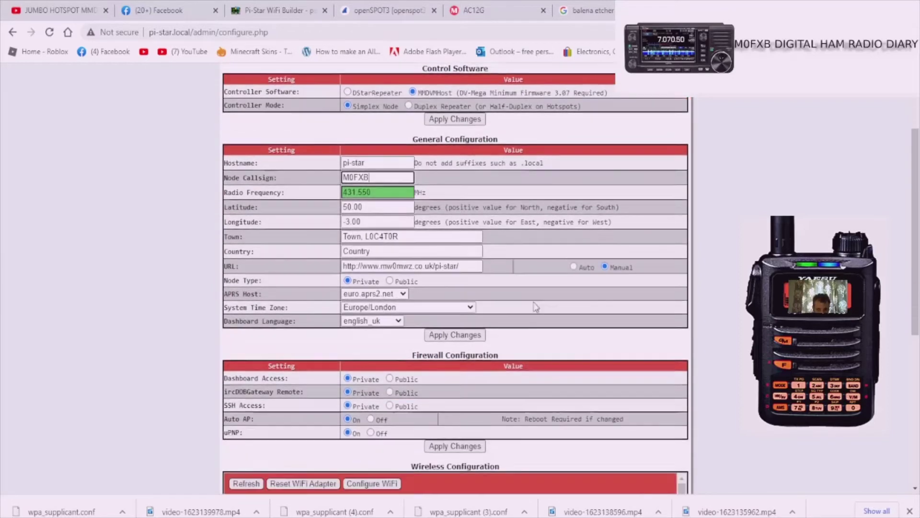
Step: Apply the General Configuration changes and scroll down to the Yaesu System Fusion settings
{"action": "left_click", "coordinate": [452, 328]}
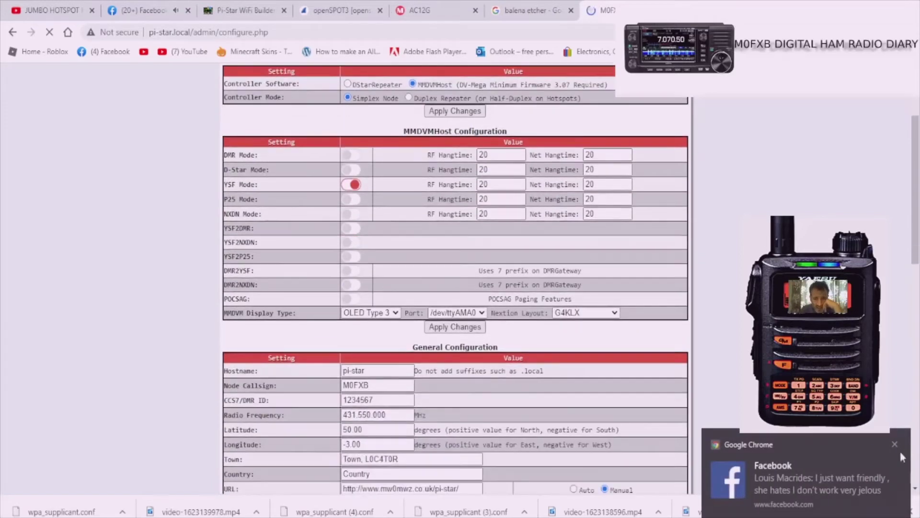
{"action": "left_click", "coordinate": [894, 445]}
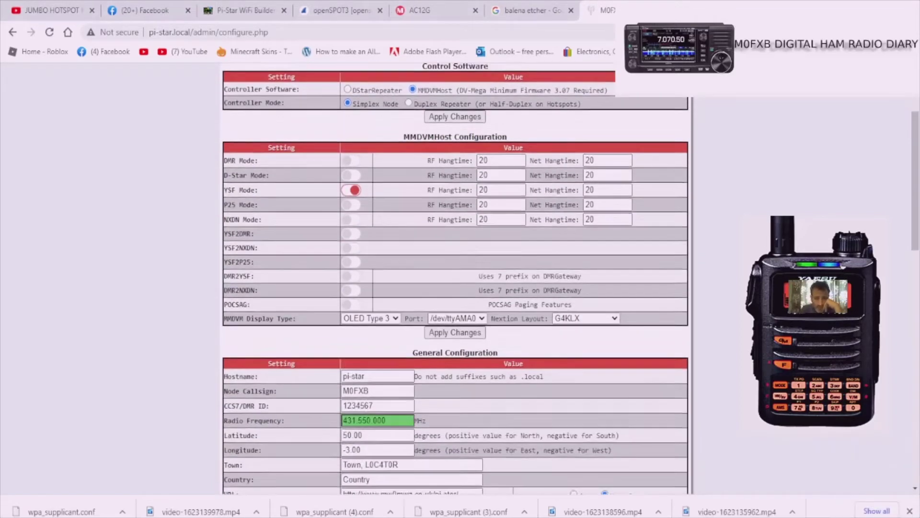
{"action": "scroll", "coordinate": [450, 357], "scroll_direction": "down", "scroll_amount": 2}
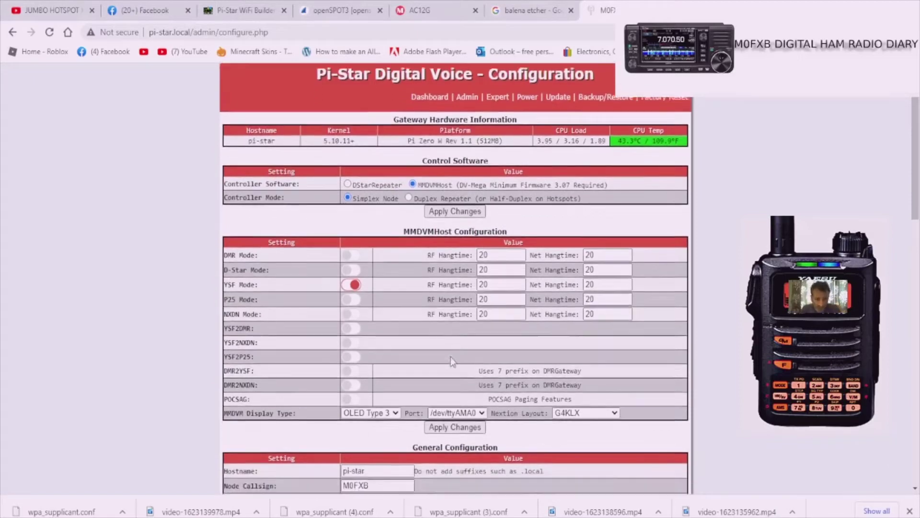
{"action": "scroll", "coordinate": [489, 317], "scroll_direction": "down", "scroll_amount": 4}
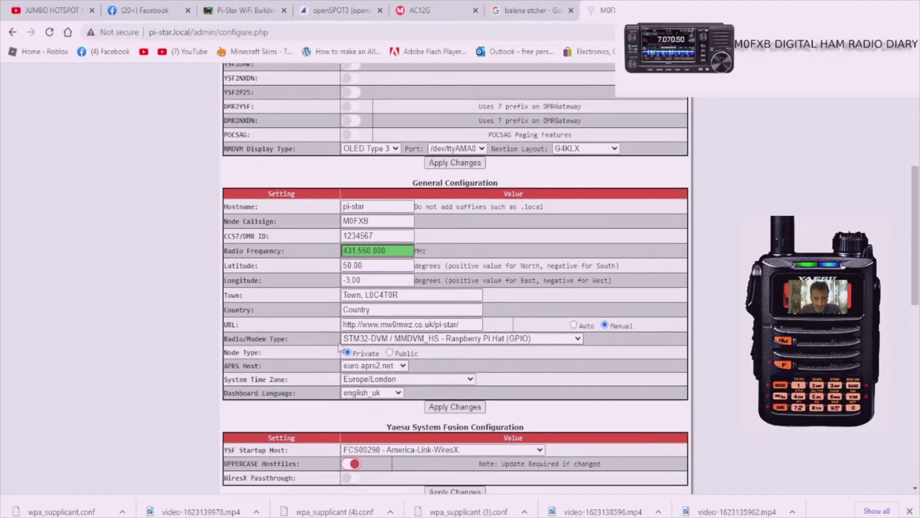
{"action": "scroll", "coordinate": [338, 347], "scroll_direction": "down", "scroll_amount": 3}
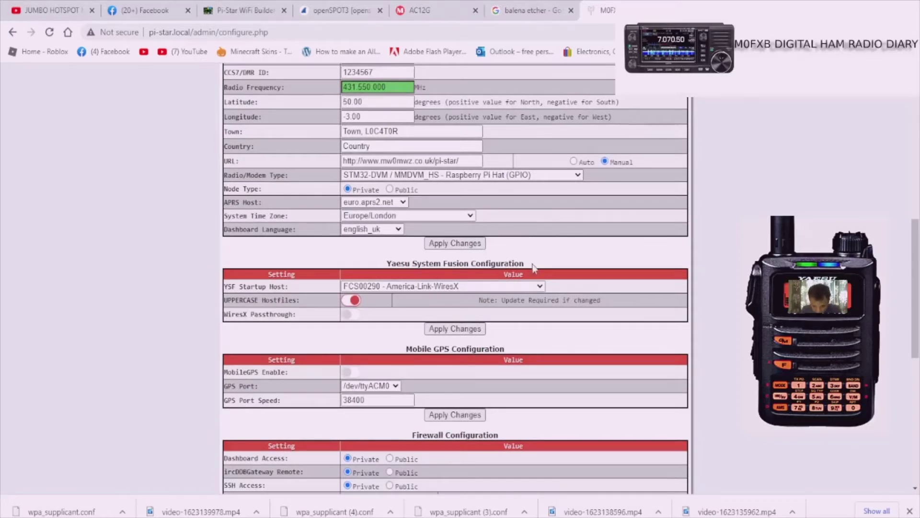
{"action": "scroll", "coordinate": [545, 278], "scroll_direction": "down", "scroll_amount": 2}
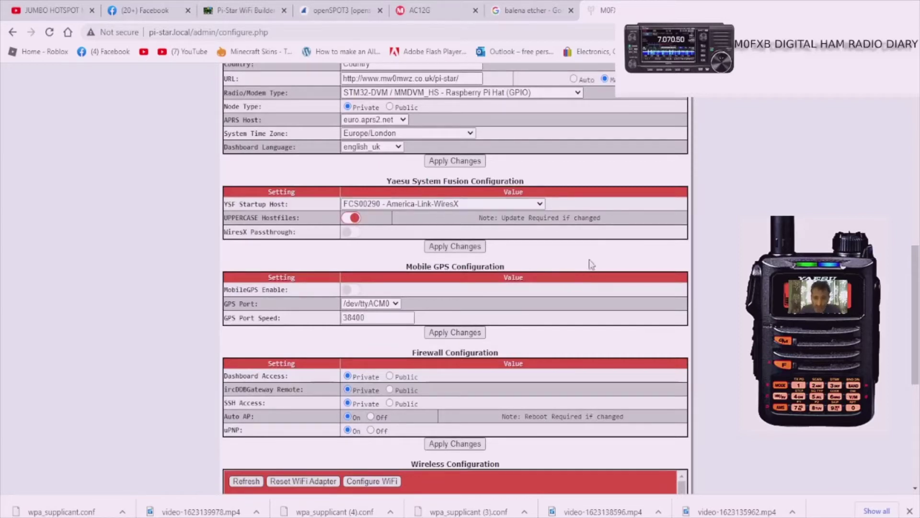
{"action": "left_click", "coordinate": [540, 203]}
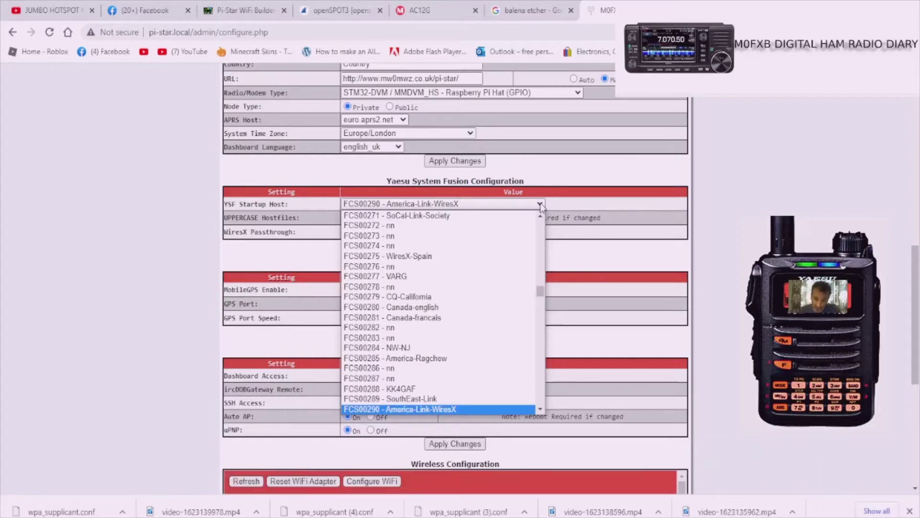
{"action": "left_click", "coordinate": [540, 202]}
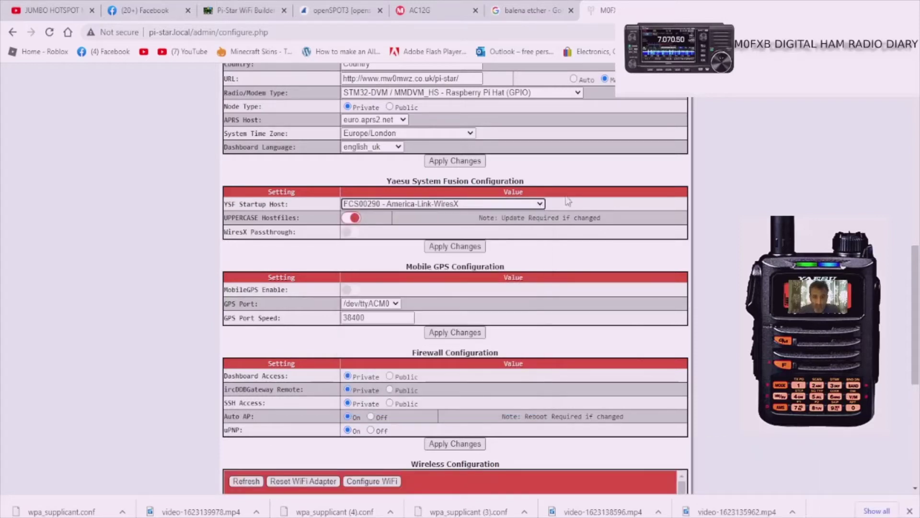
{"action": "scroll", "coordinate": [778, 210], "scroll_direction": "up", "scroll_amount": 9}
{"action": "scroll", "coordinate": [778, 209], "scroll_direction": "up", "scroll_amount": 2}
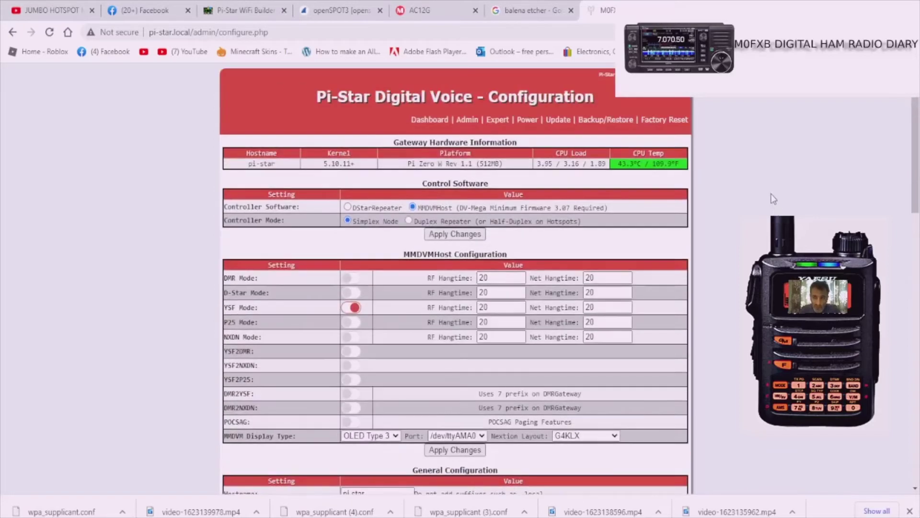
{"action": "left_click", "coordinate": [423, 123]}
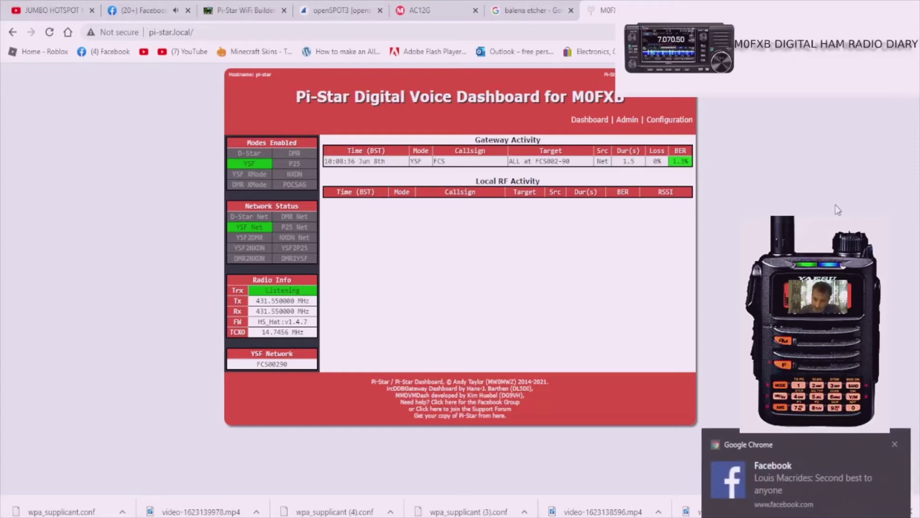
Step: Dismiss the Facebook notification covering the Pi-Star dashboard
{"action": "left_click", "coordinate": [893, 446]}
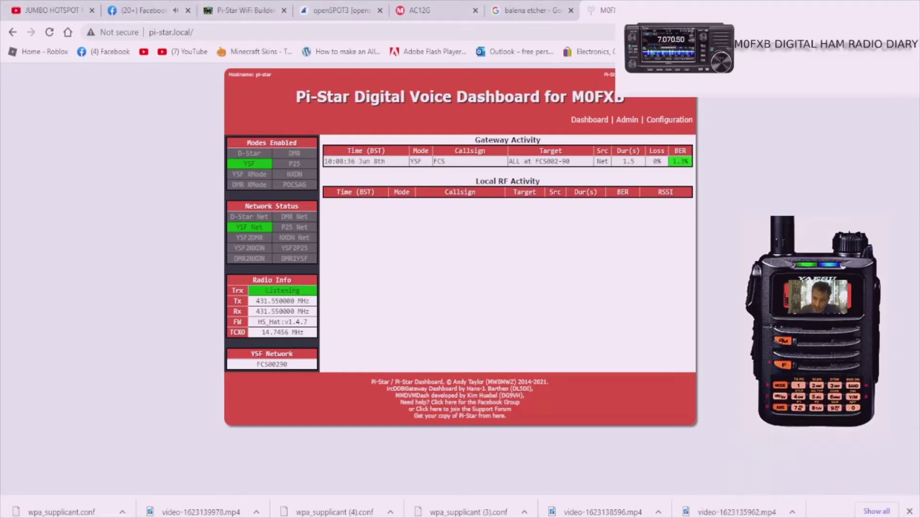